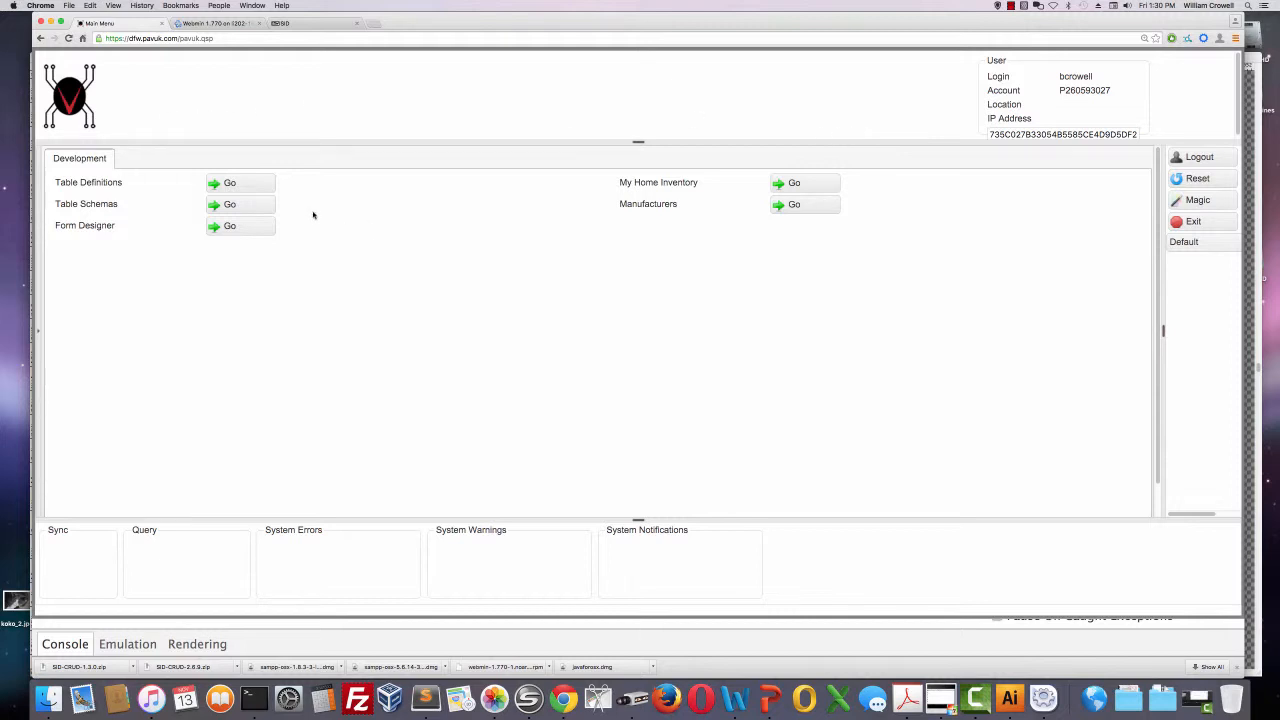
# Open the My Home Inventory (U.INVENTORY) record in Table Schemas.
pyautogui.click(271, 210)
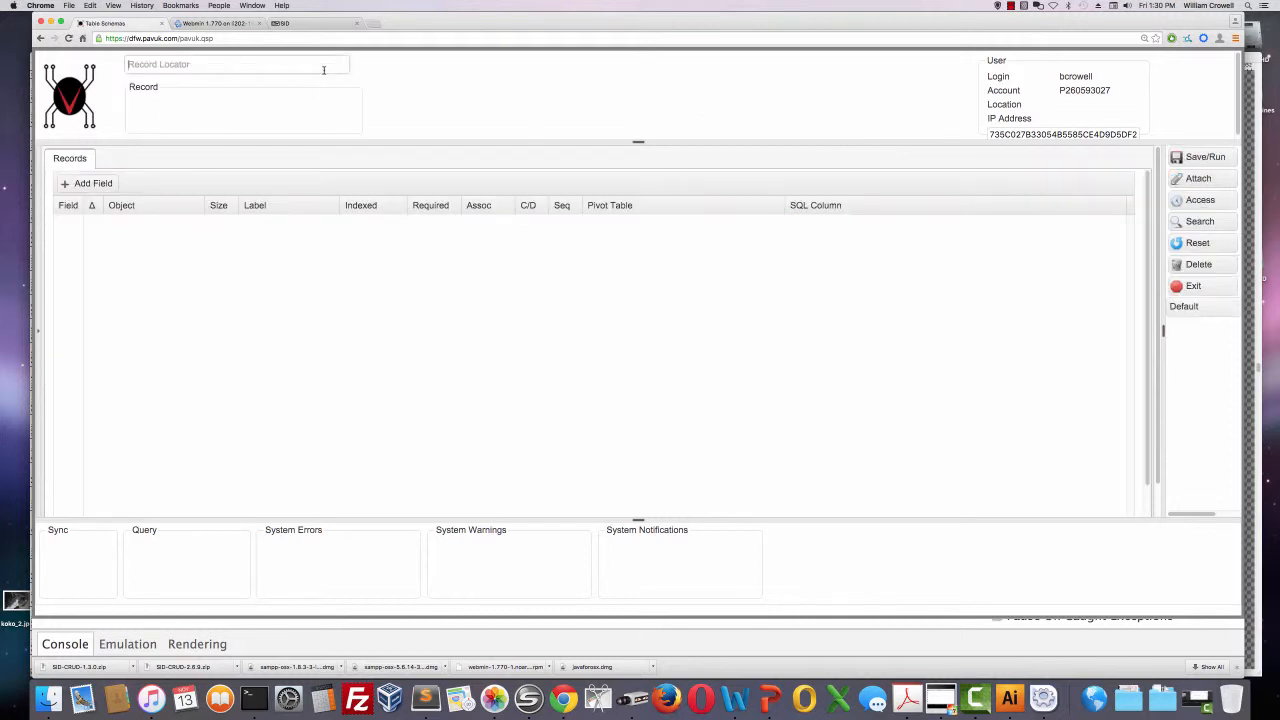
pyautogui.click(323, 69)
pyautogui.write('U.INVENTORY')
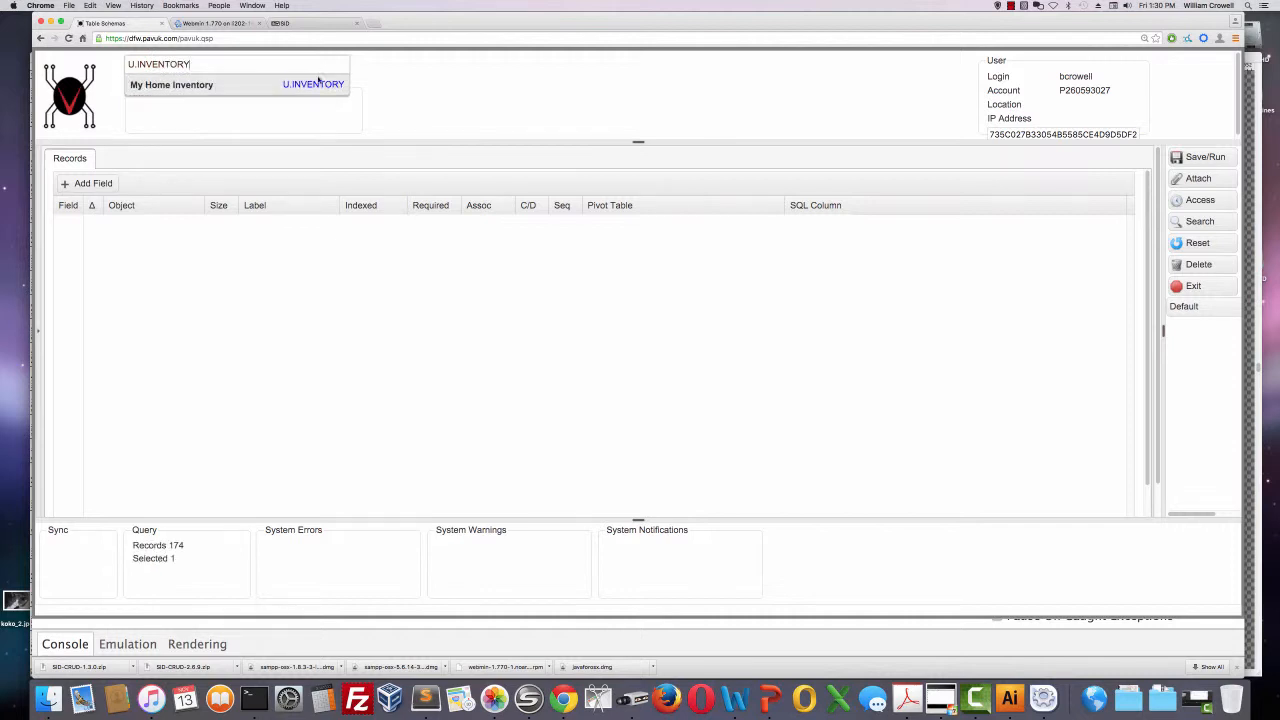
pyautogui.click(315, 82)
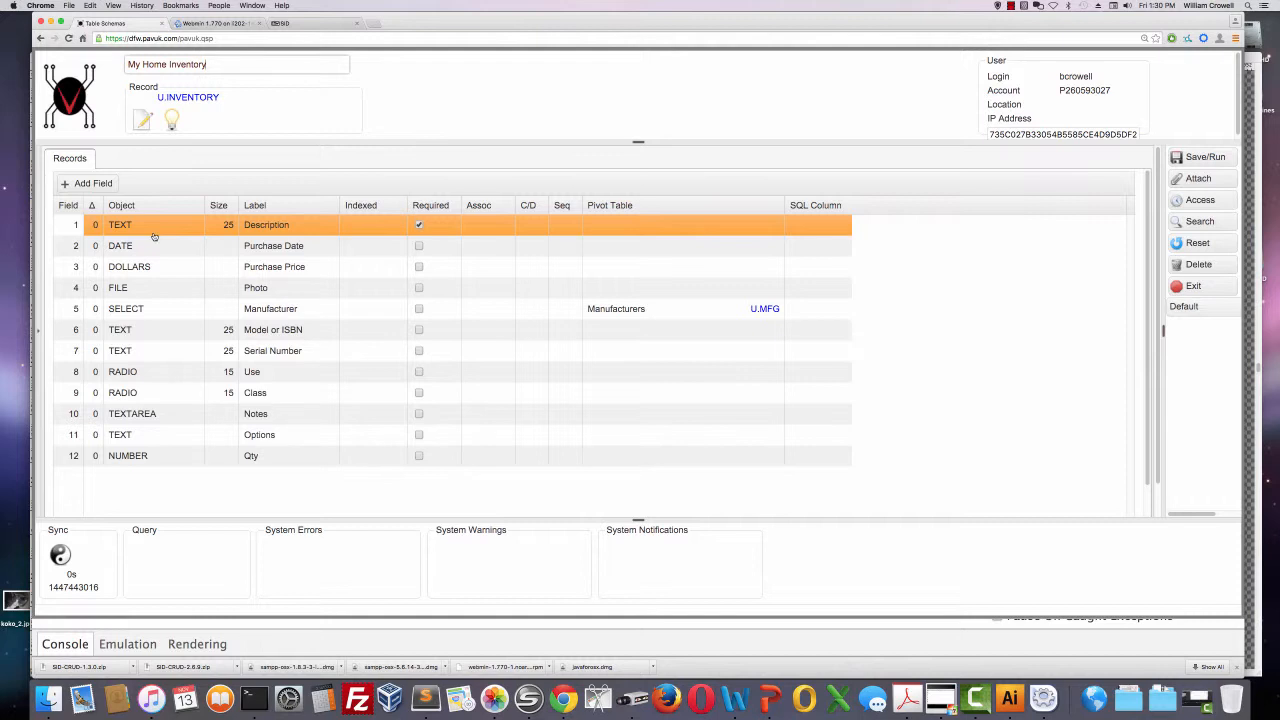
# Examine the available object types and Indexed options for the Description field, leaving its settings as they are.
pyautogui.click(191, 230)
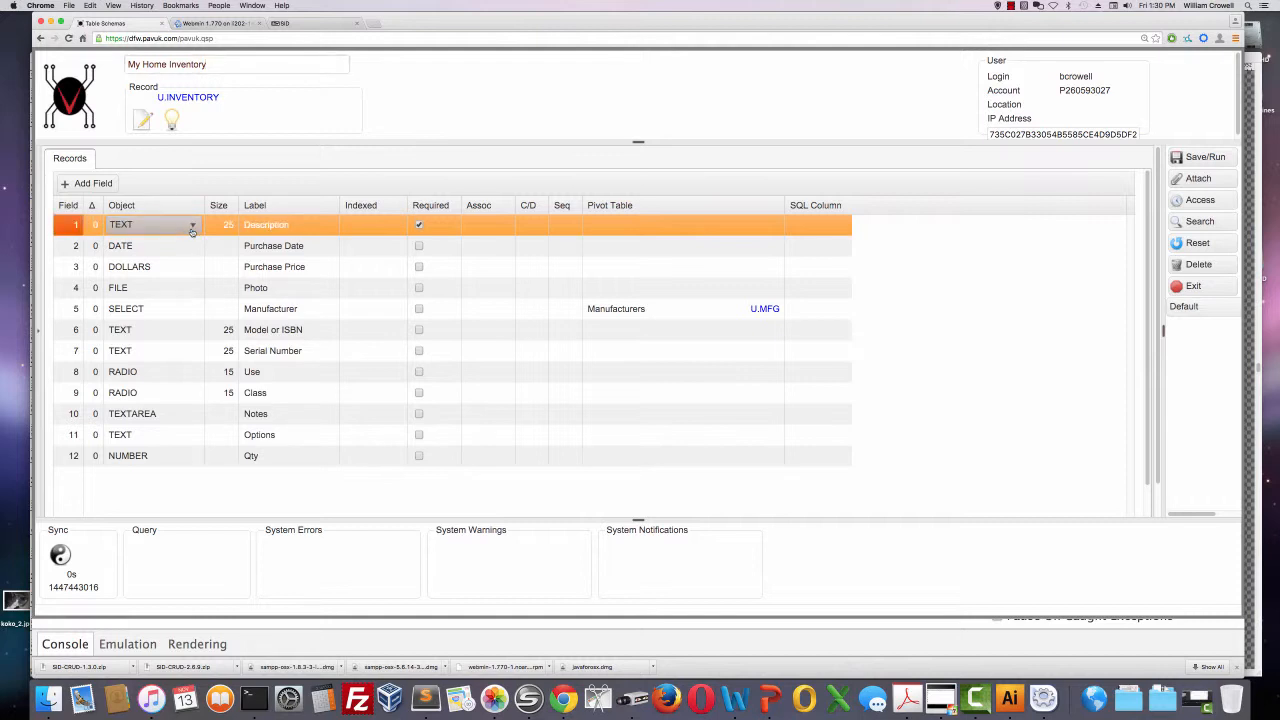
pyautogui.click(192, 228)
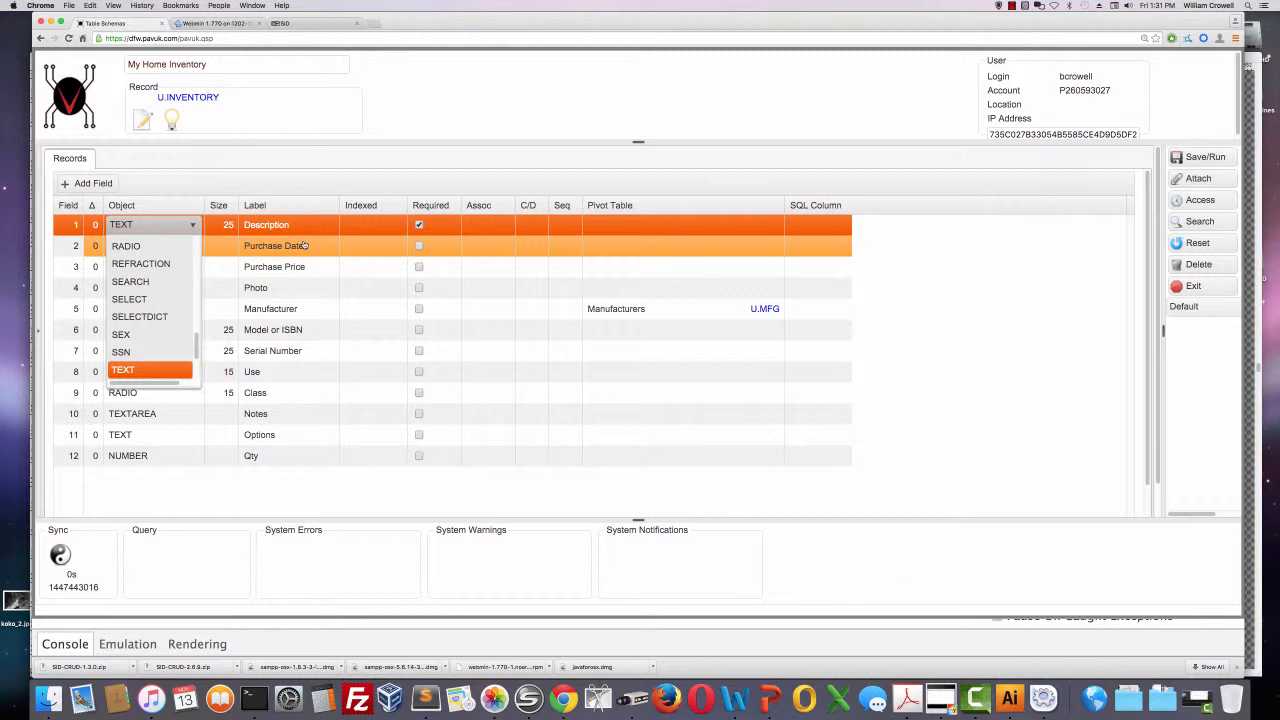
pyautogui.press('Tab')
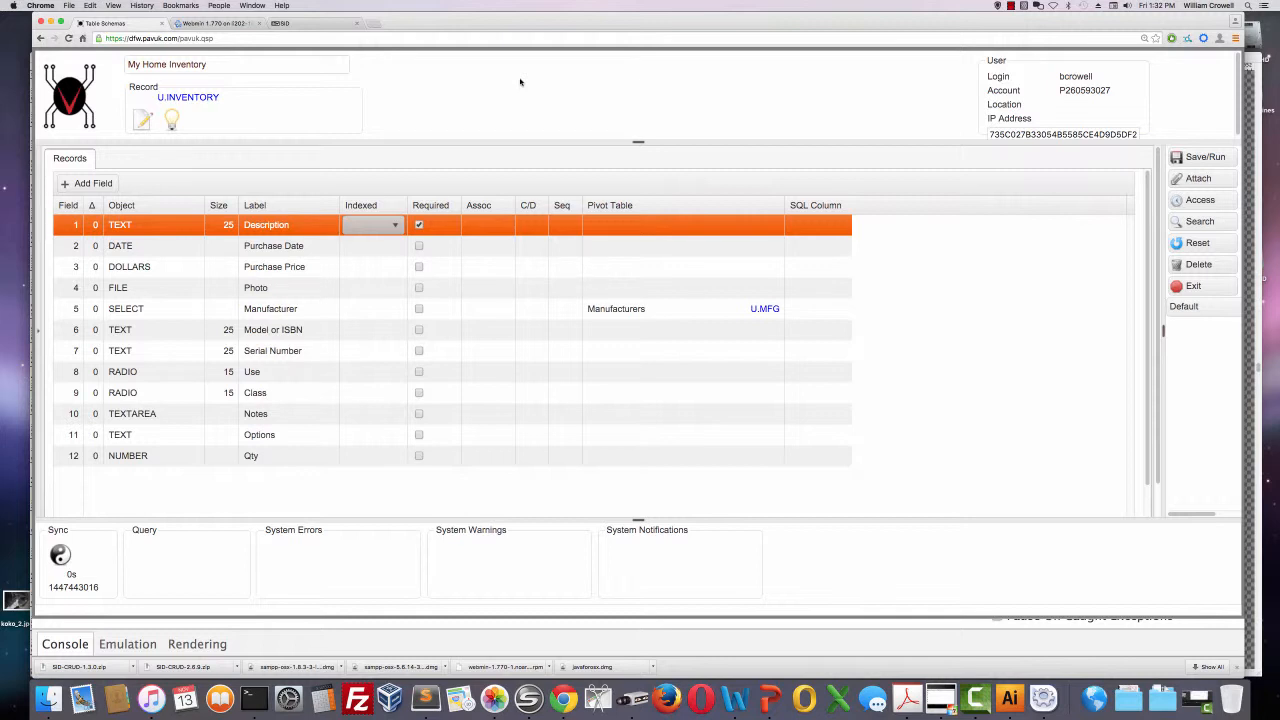
pyautogui.click(395, 225)
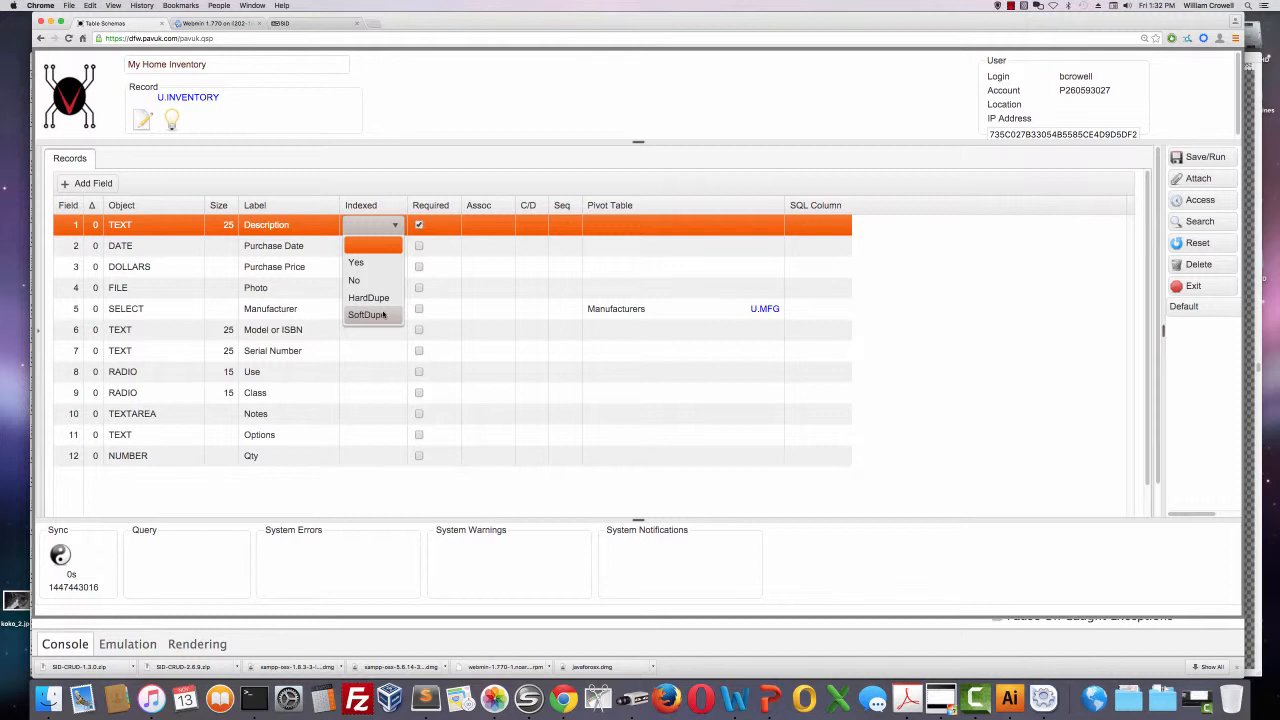
pyautogui.click(447, 224)
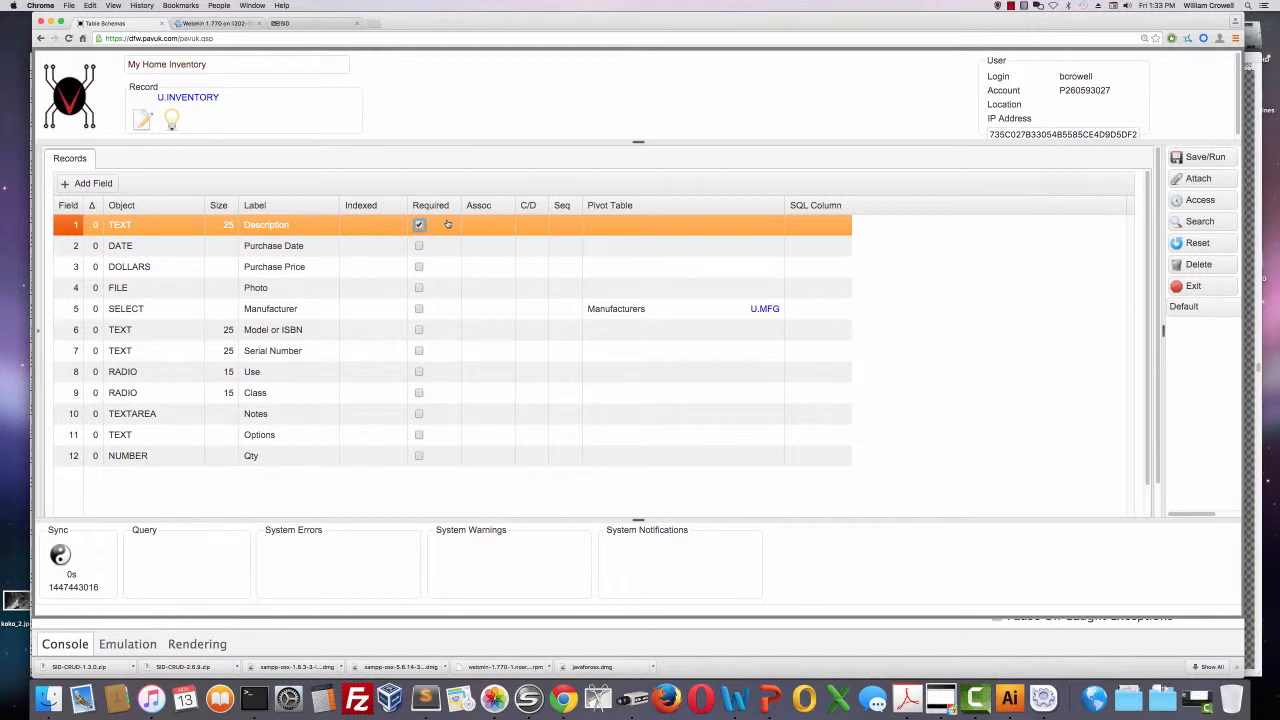
# Inspect the Description field's Assoc, Seq, Pivot Table and SQL Column cells, and exit to the main menu.
pyautogui.click(480, 226)
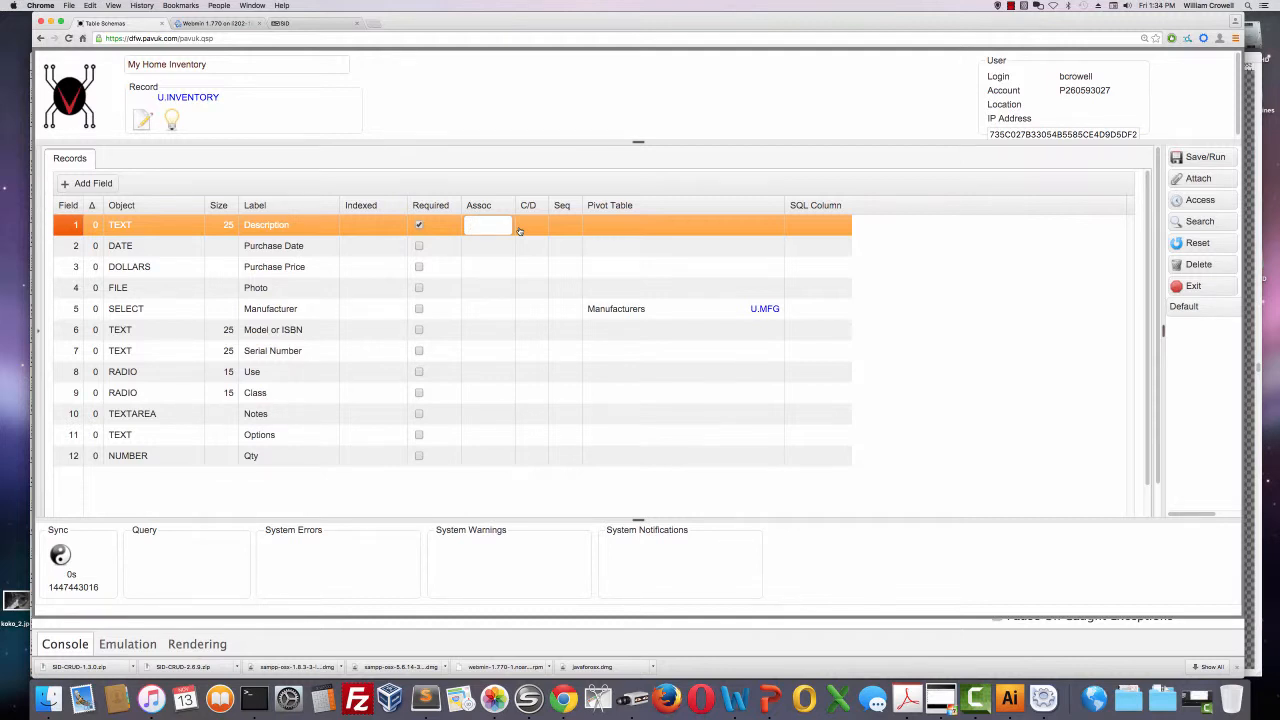
pyautogui.click(566, 225)
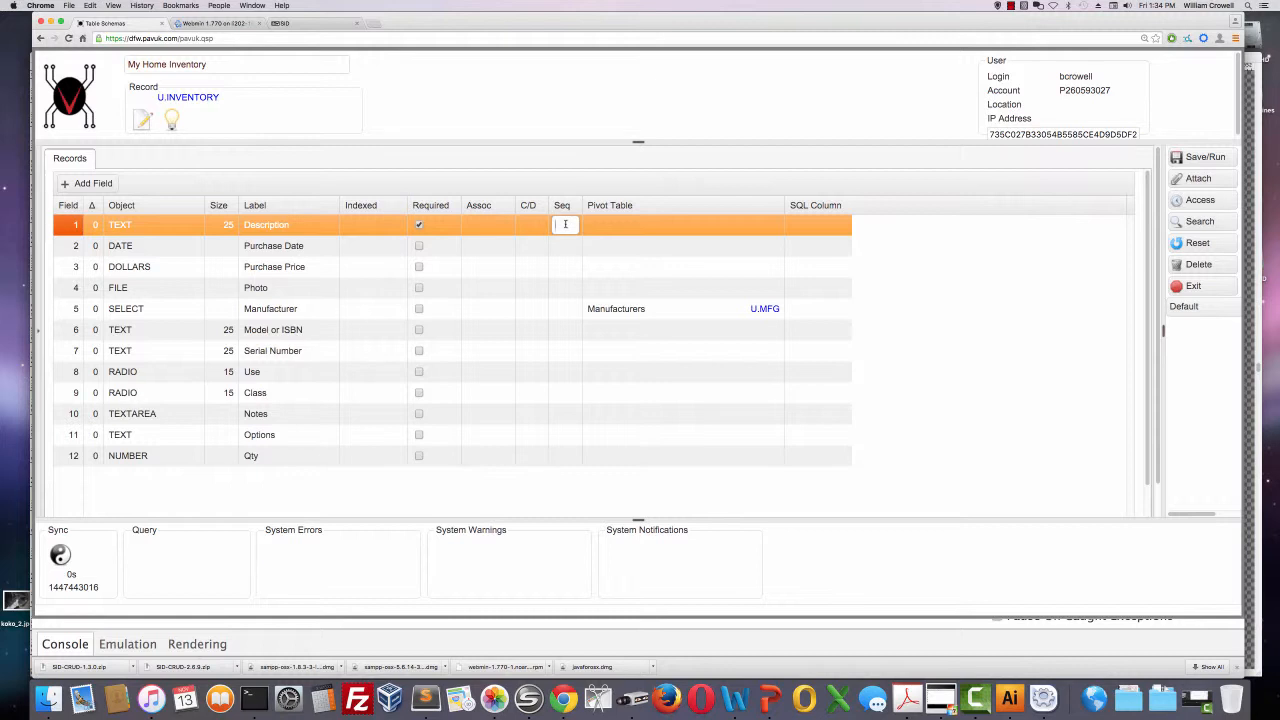
pyautogui.click(680, 224)
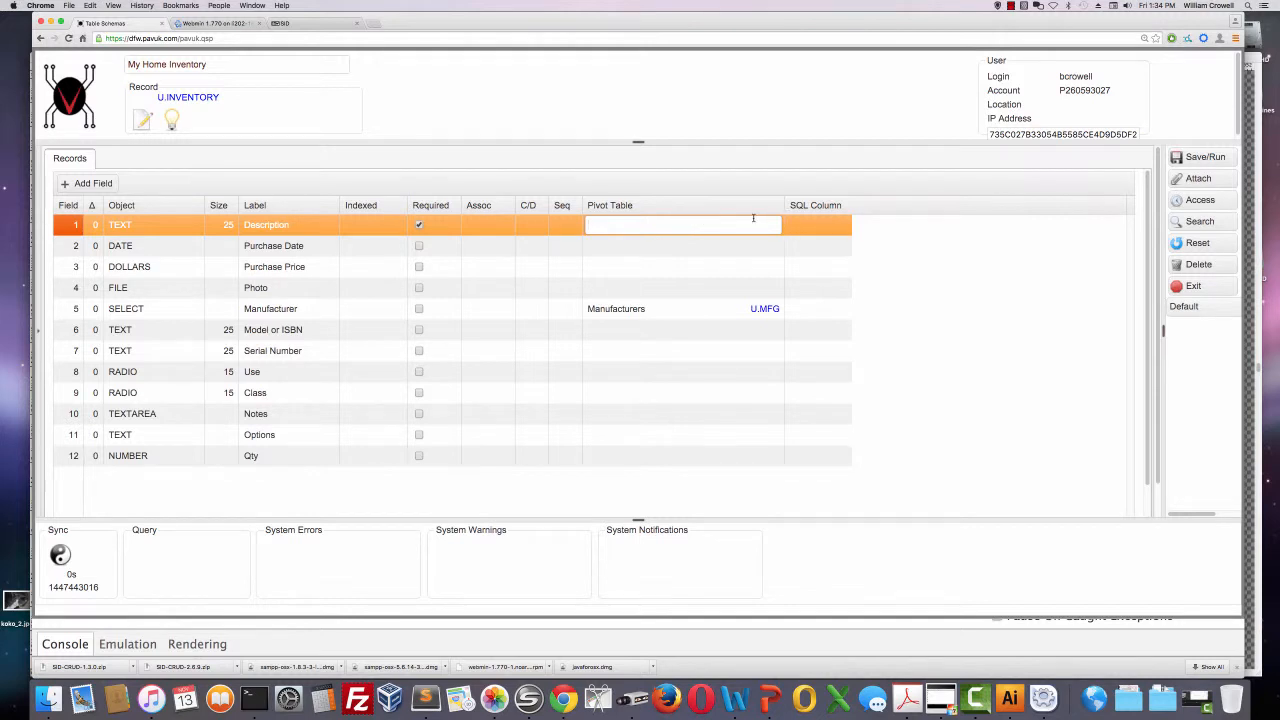
pyautogui.click(806, 225)
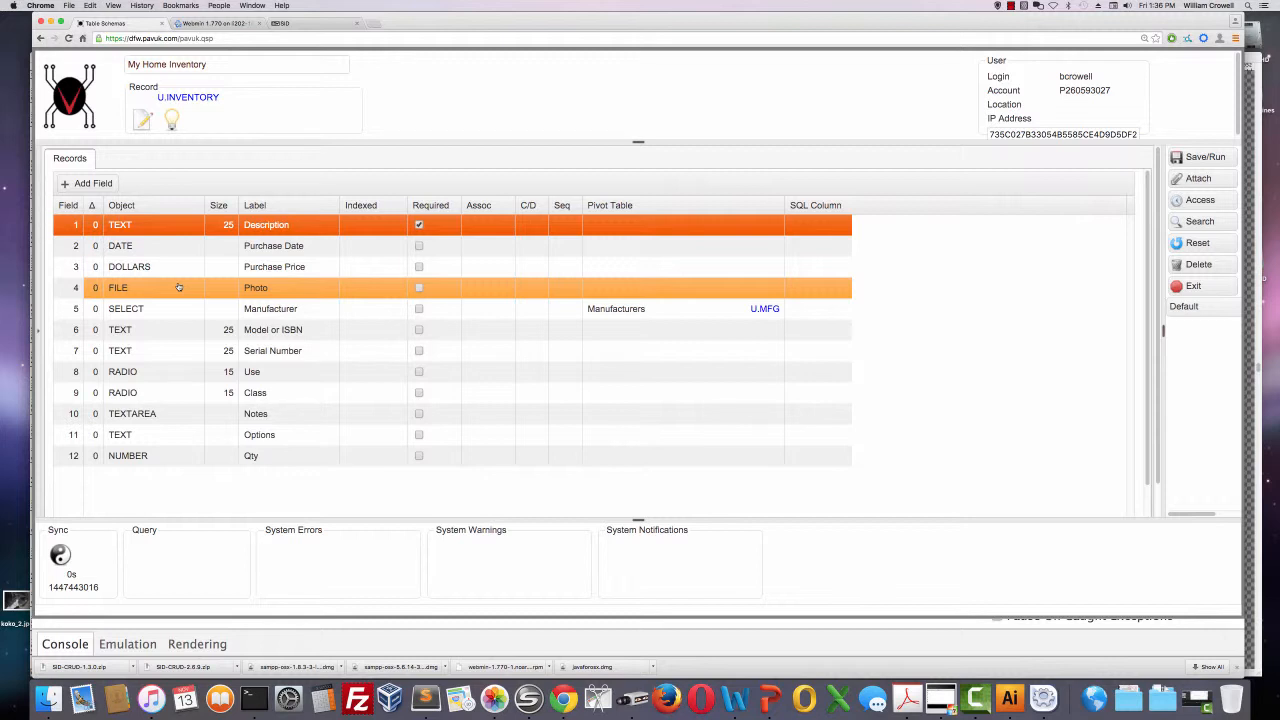
pyautogui.click(1194, 286)
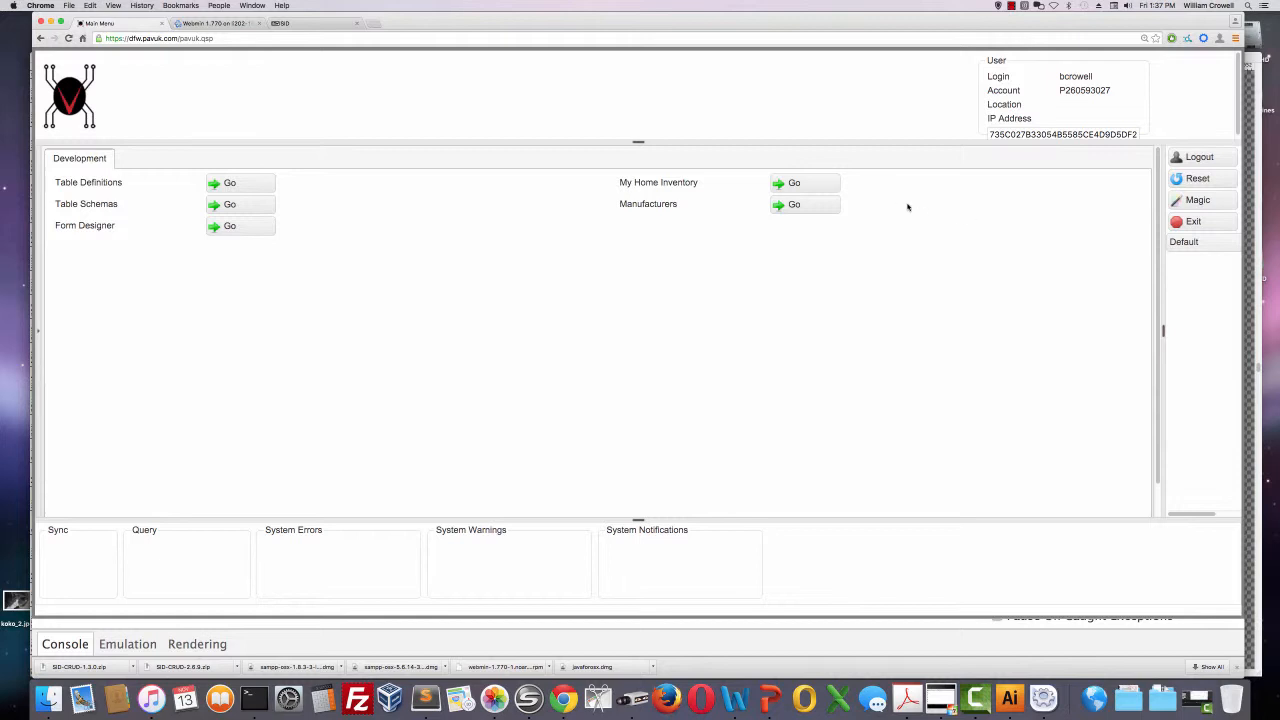
# Open the Manufacturers form, list all its records with an unfiltered search, and exit the form.
pyautogui.click(832, 209)
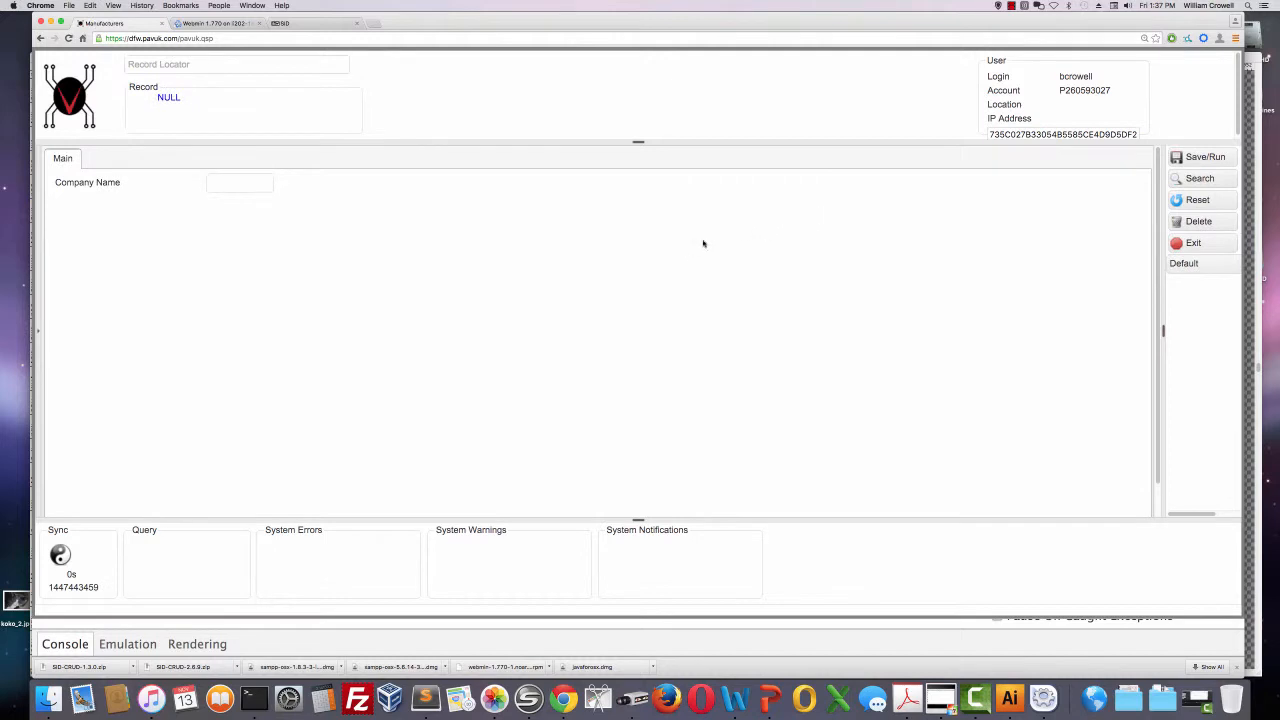
pyautogui.click(1205, 179)
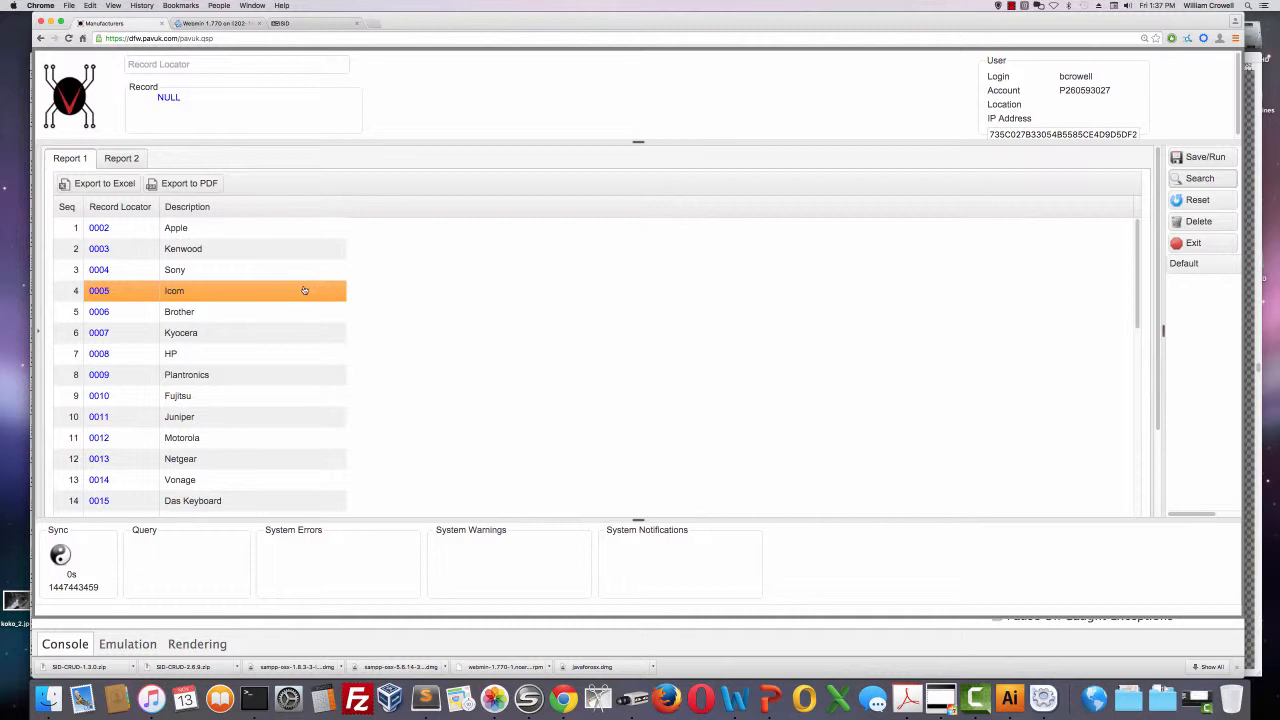
pyautogui.click(1193, 243)
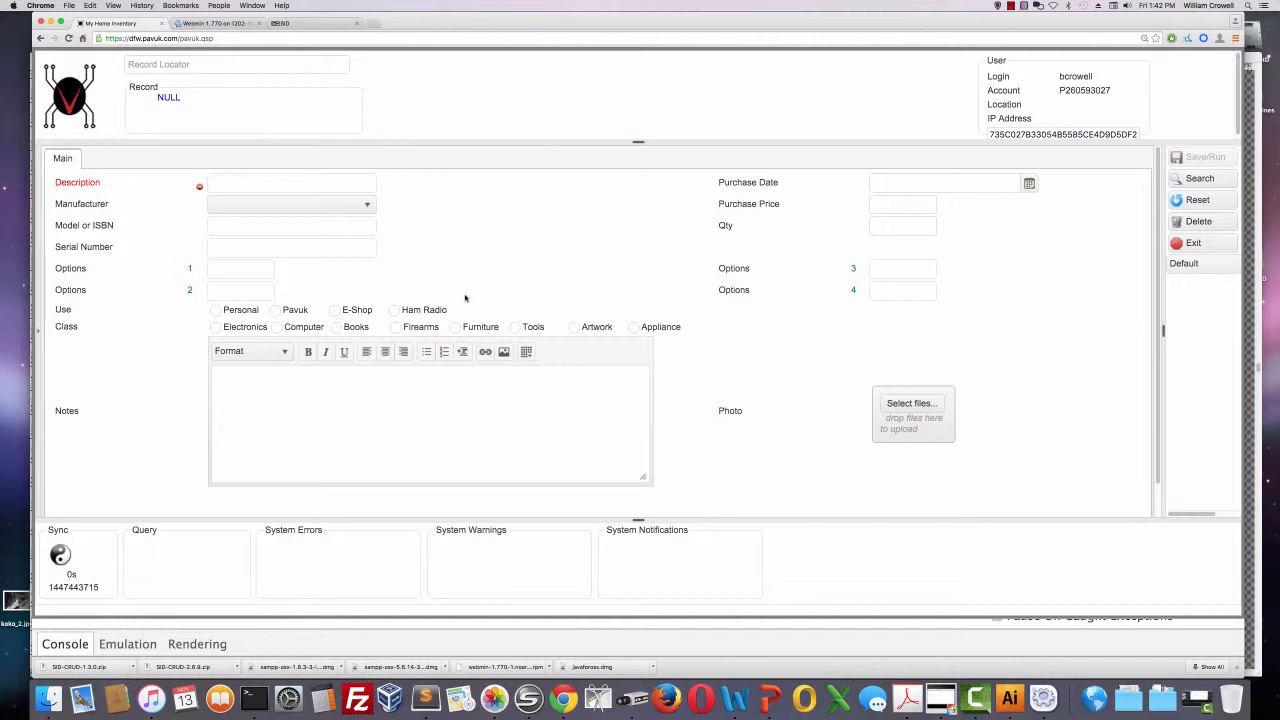
# Search the My Home Inventory form for items whose Use is Ham Radio and look over the report.
pyautogui.click(394, 312)
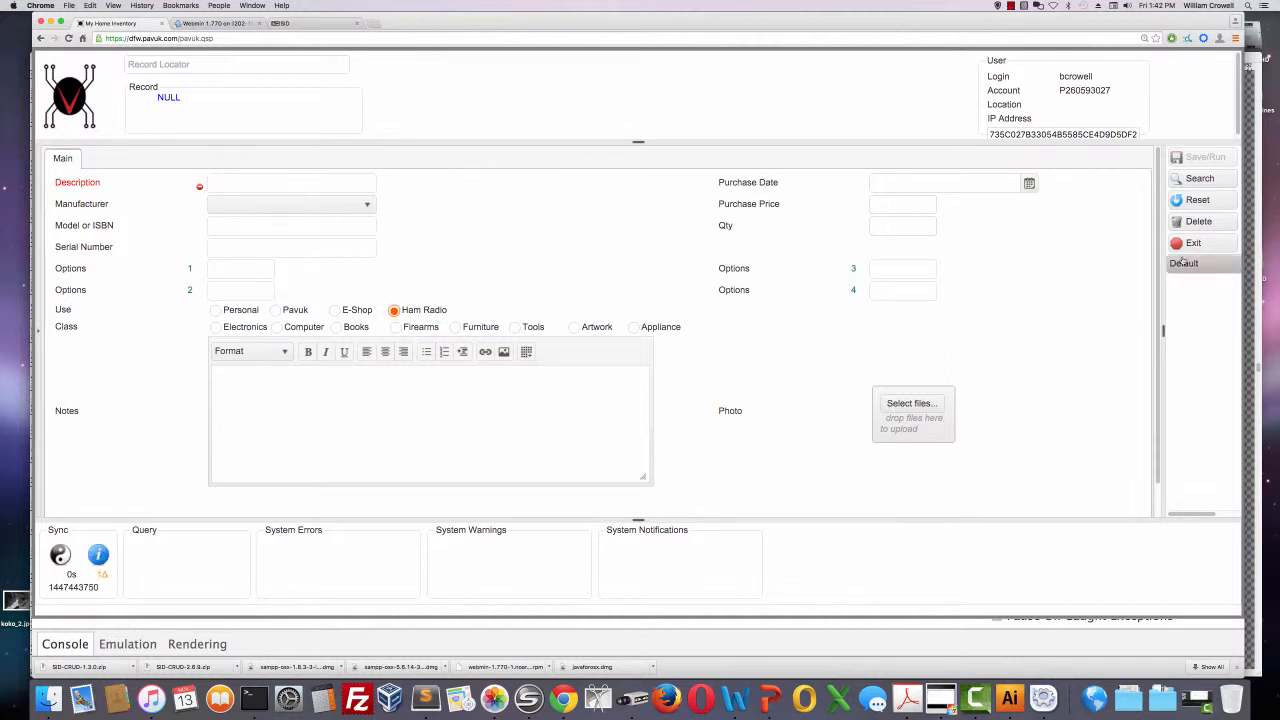
pyautogui.click(1199, 178)
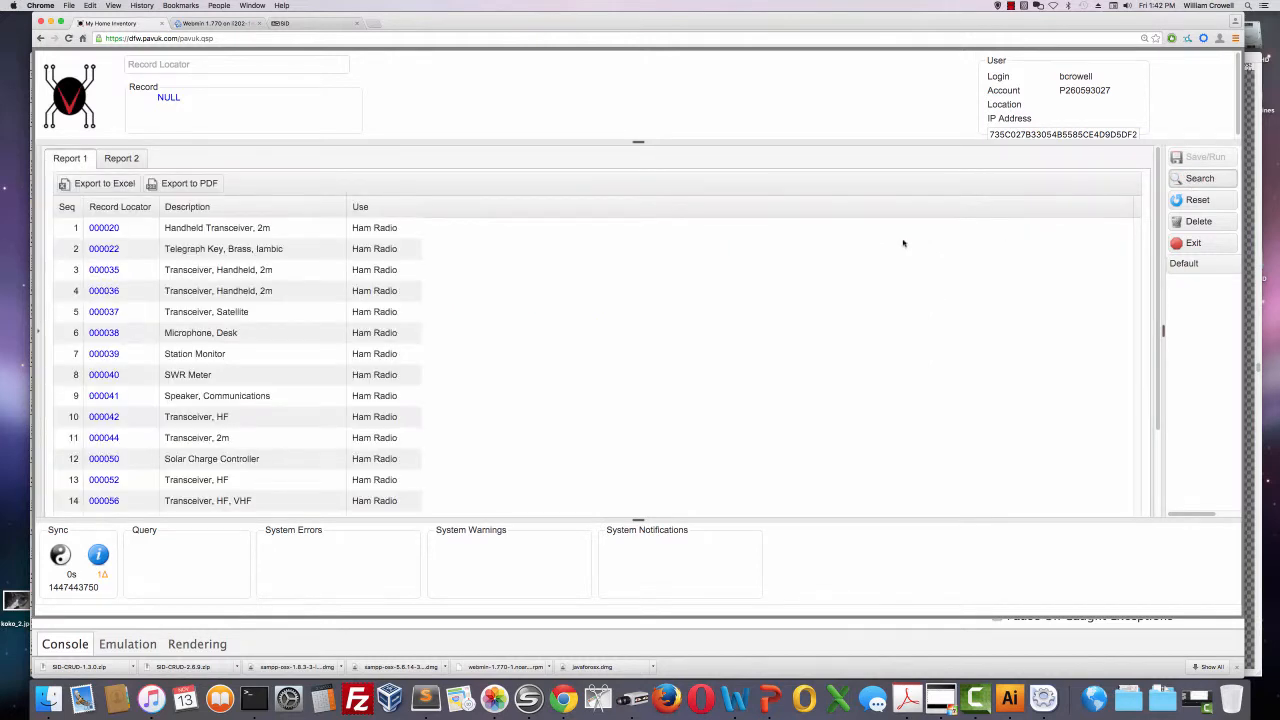
pyautogui.click(369, 234)
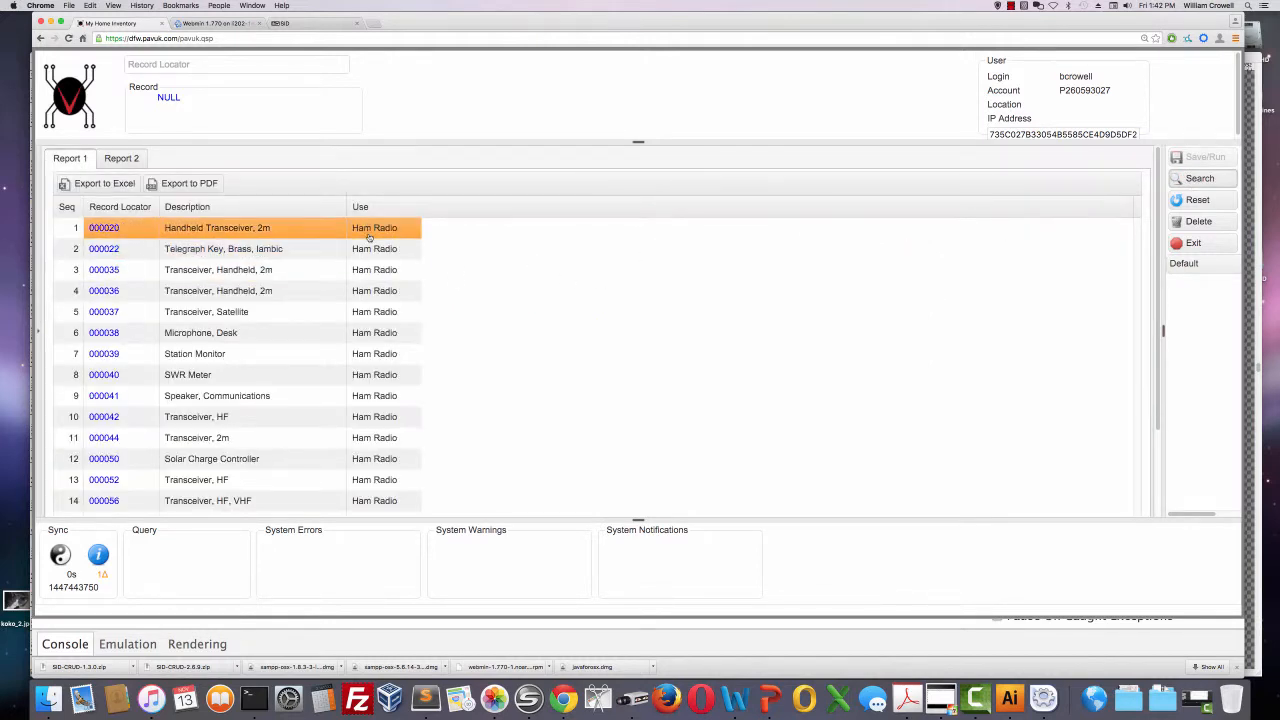
pyautogui.click(196, 246)
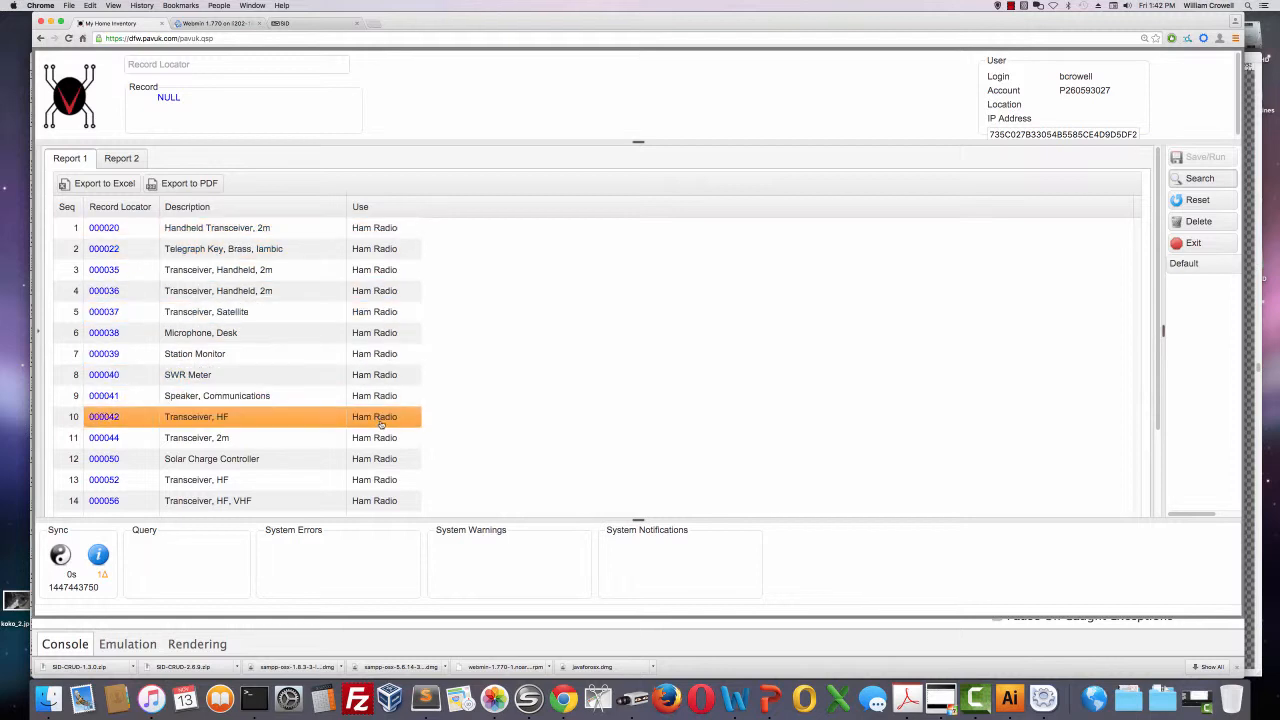
# Return to the search form and narrow the Ham Radio search to the Electronics class.
pyautogui.click(1198, 200)
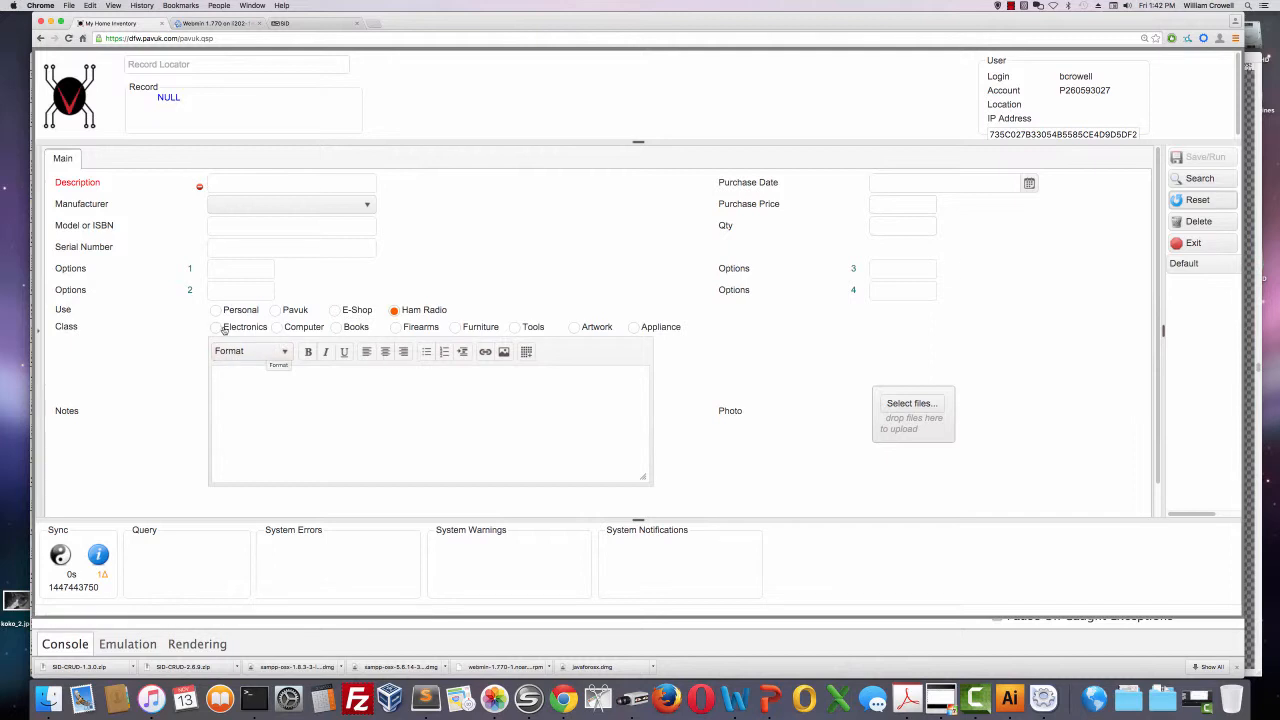
pyautogui.click(219, 330)
pyautogui.click(1200, 179)
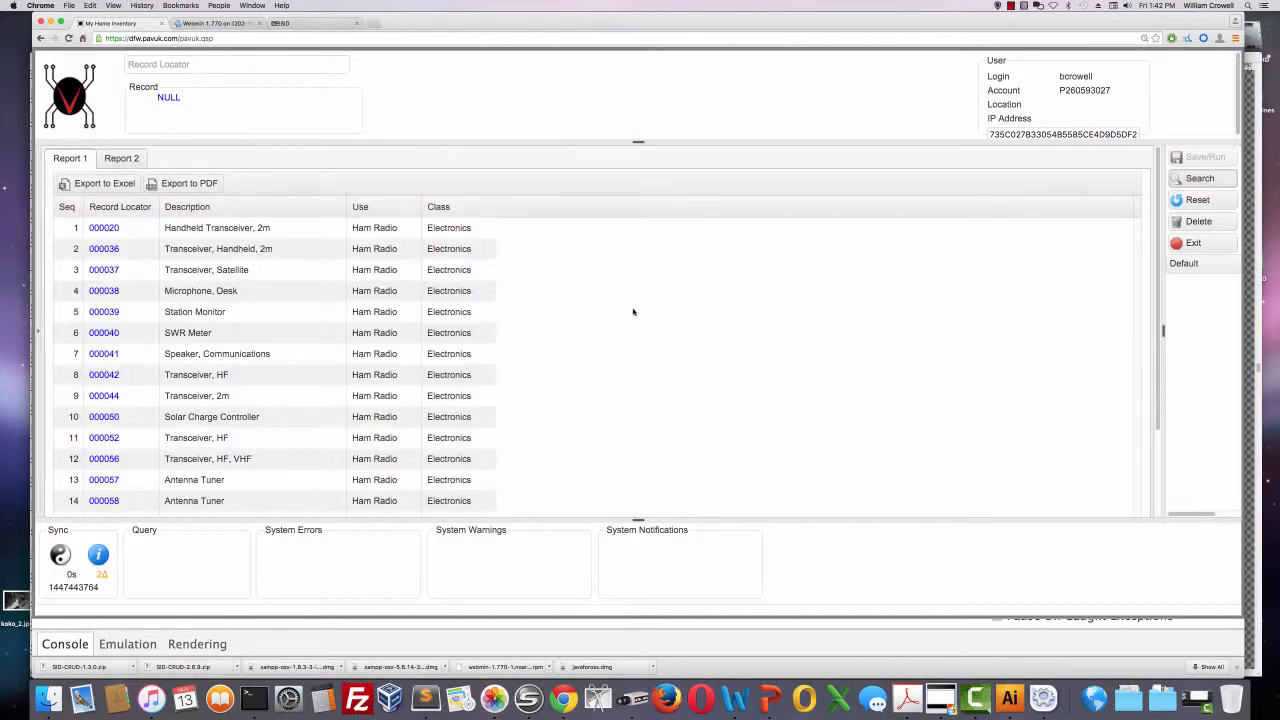
pyautogui.click(320, 331)
# Clear the inventory form's criteria and search for items with Kenwood as the manufacturer.
pyautogui.click(1201, 200)
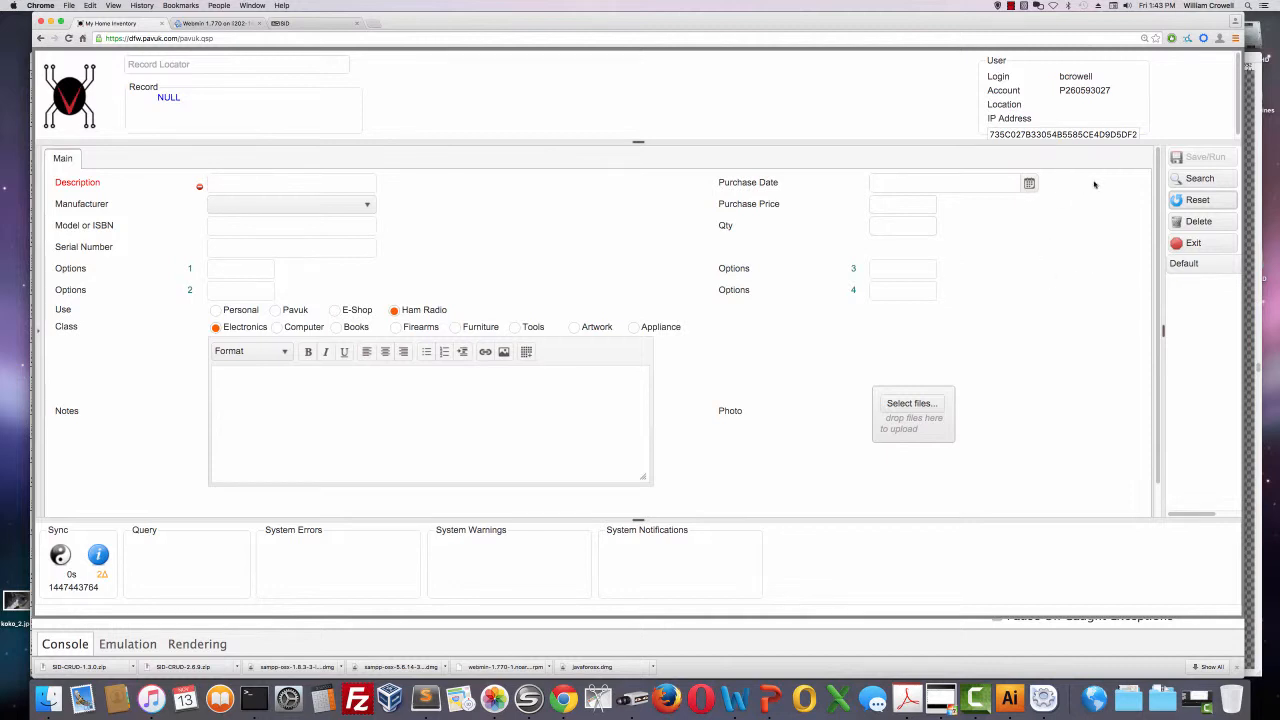
pyautogui.click(1197, 200)
pyautogui.click(365, 205)
pyautogui.scroll(-5, 294, 283)
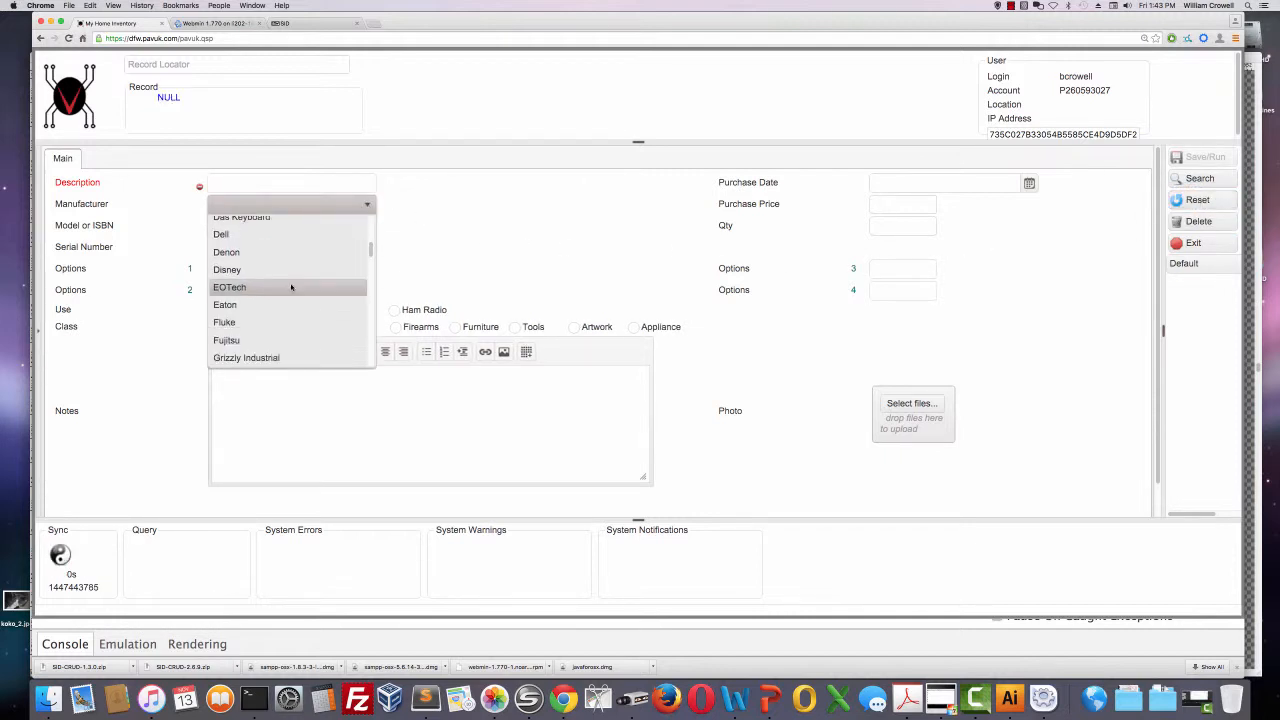
pyautogui.scroll(-5, 291, 288)
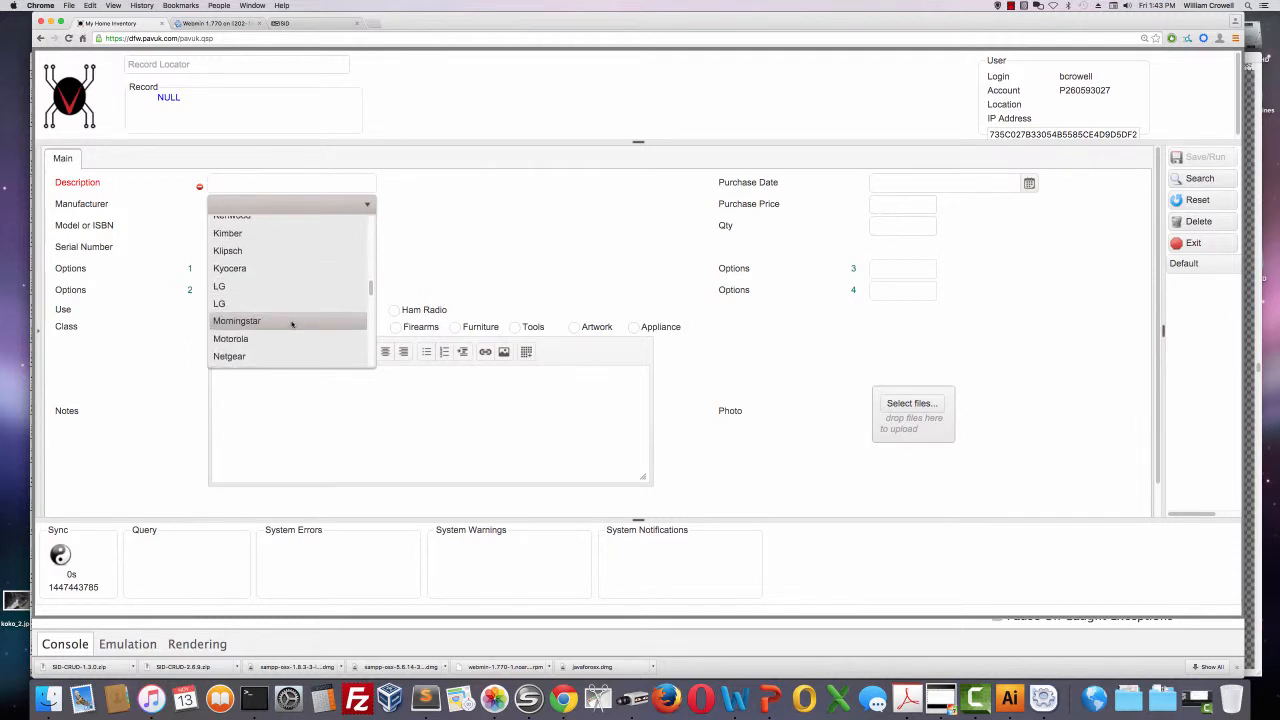
pyautogui.scroll(2, 285, 323)
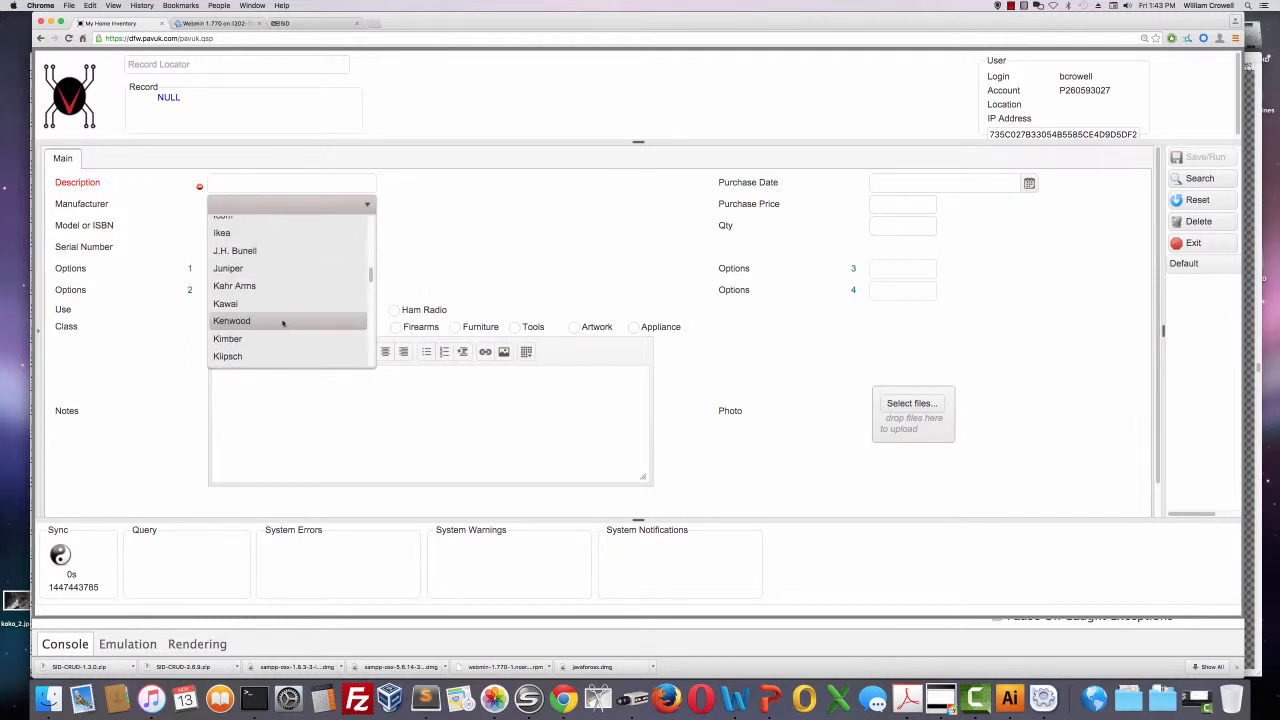
pyautogui.click(283, 321)
pyautogui.click(1205, 179)
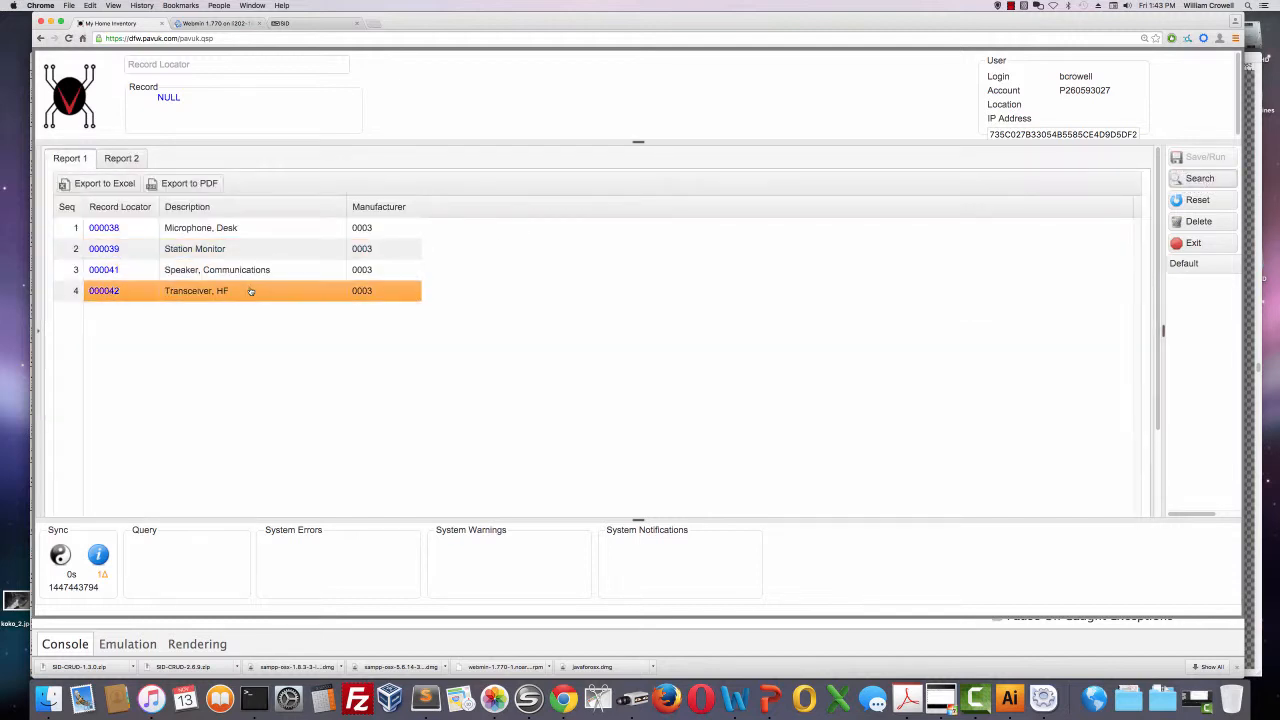
# Open the "Transceiver, HF" record from the report to review its details, and exit to the main menu.
pyautogui.doubleClick(250, 291)
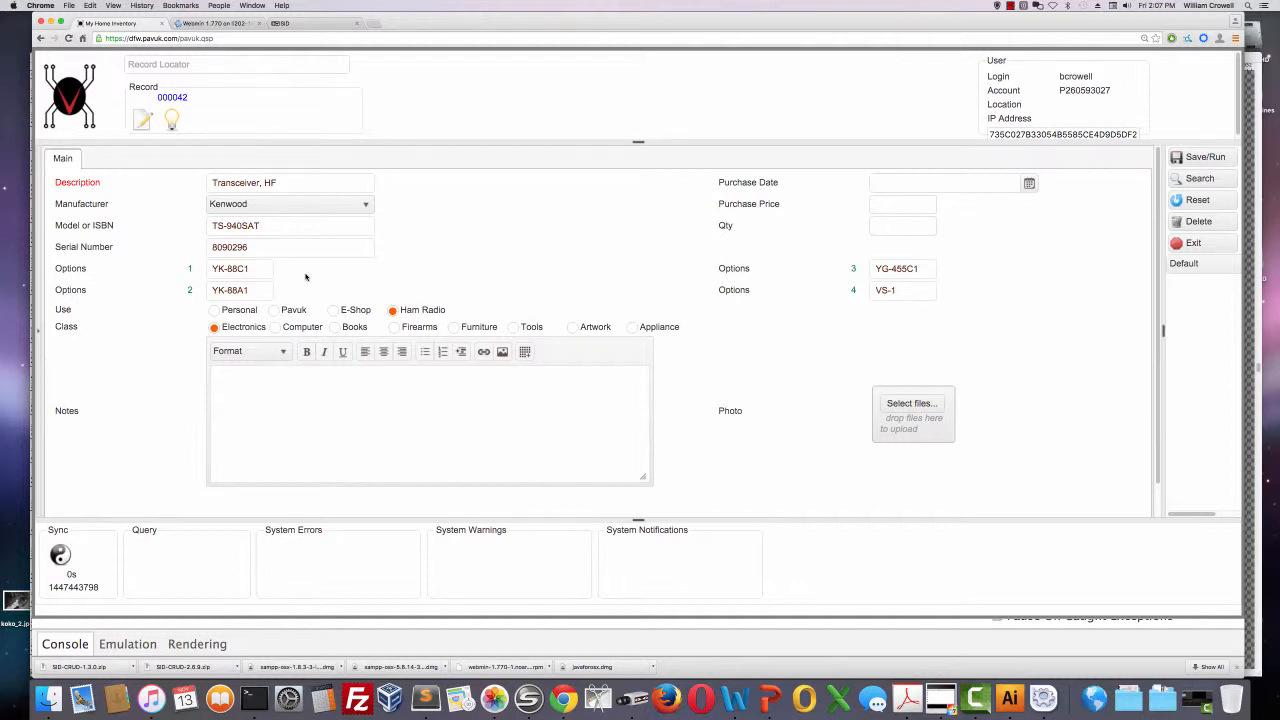
pyautogui.click(1190, 243)
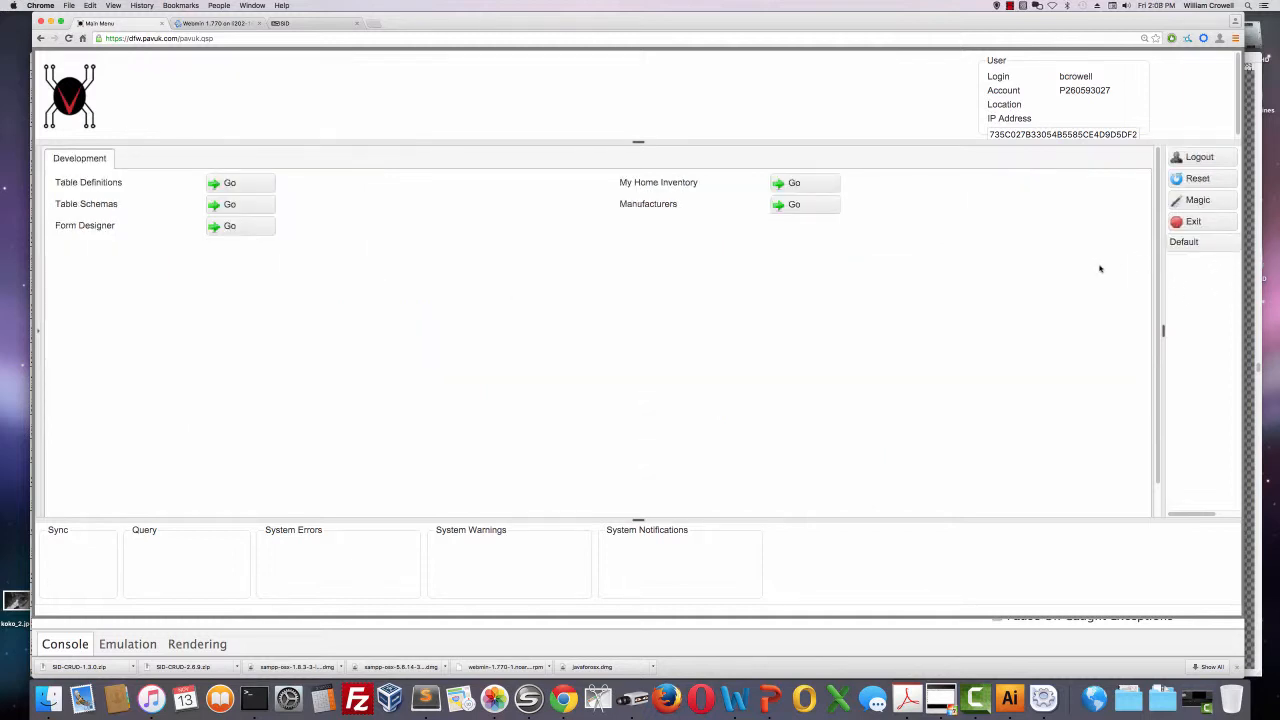